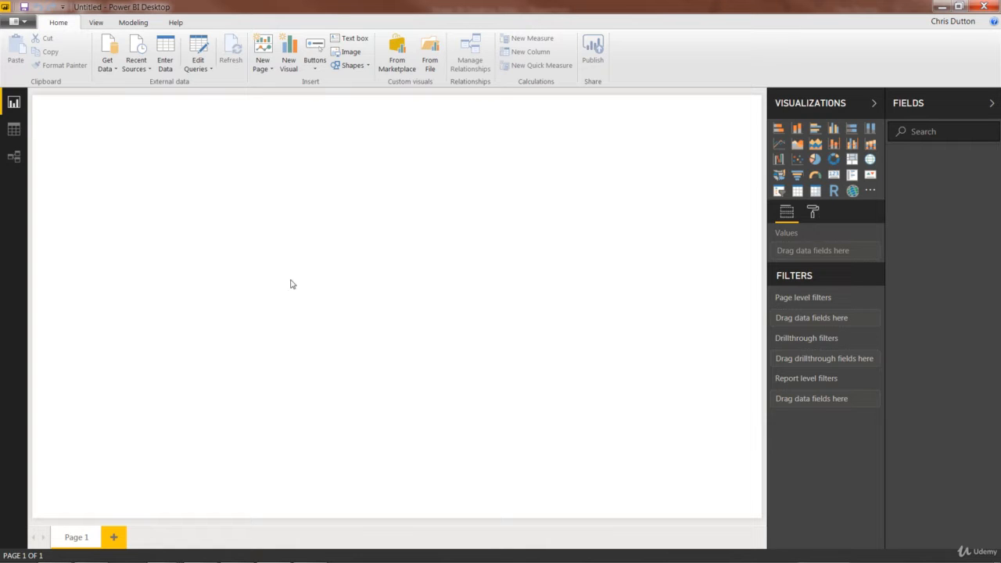
# Step: Start a Text/CSV import and pick the AdventureWorks_Products file from the Adventure Works folder
pyautogui.click(108, 69)
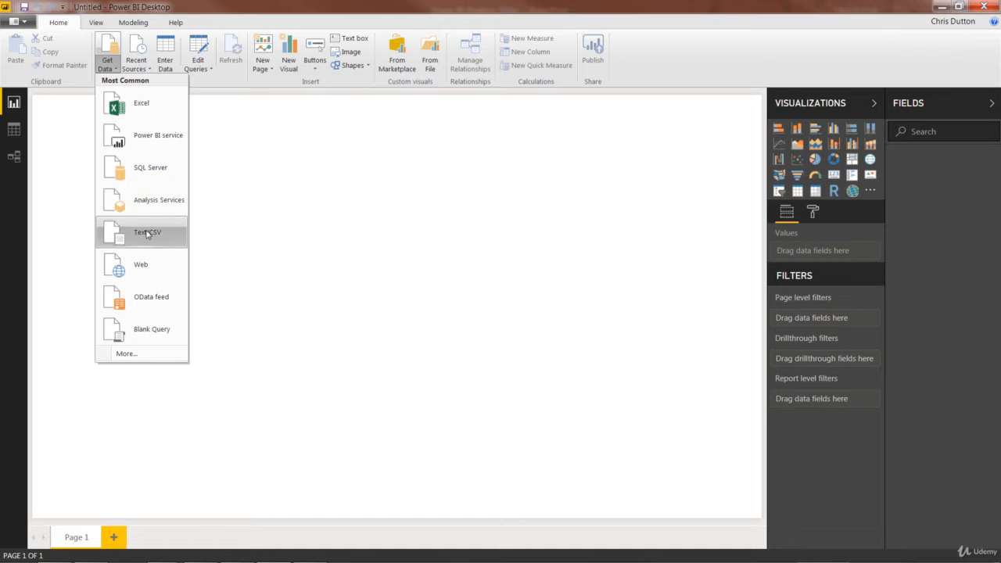
pyautogui.click(143, 234)
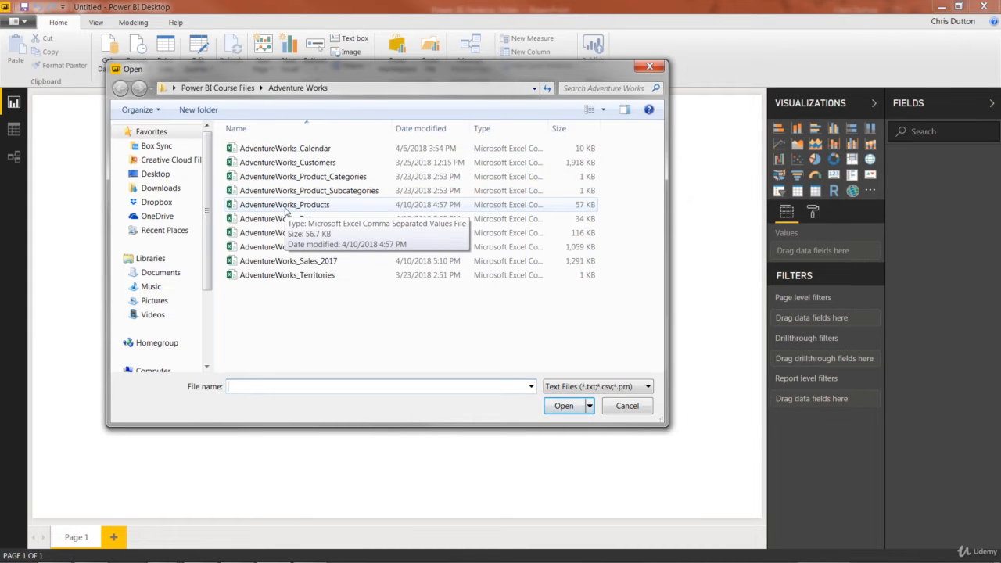
pyautogui.doubleClick(285, 205)
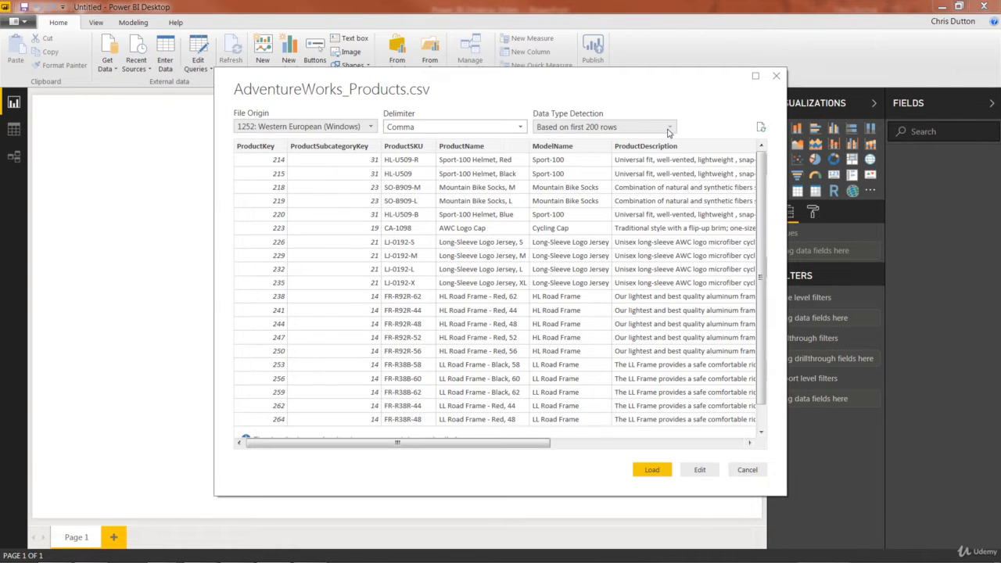
# Step: Keep the CSV preview's data type detection based on the first 200 rows
pyautogui.click(669, 128)
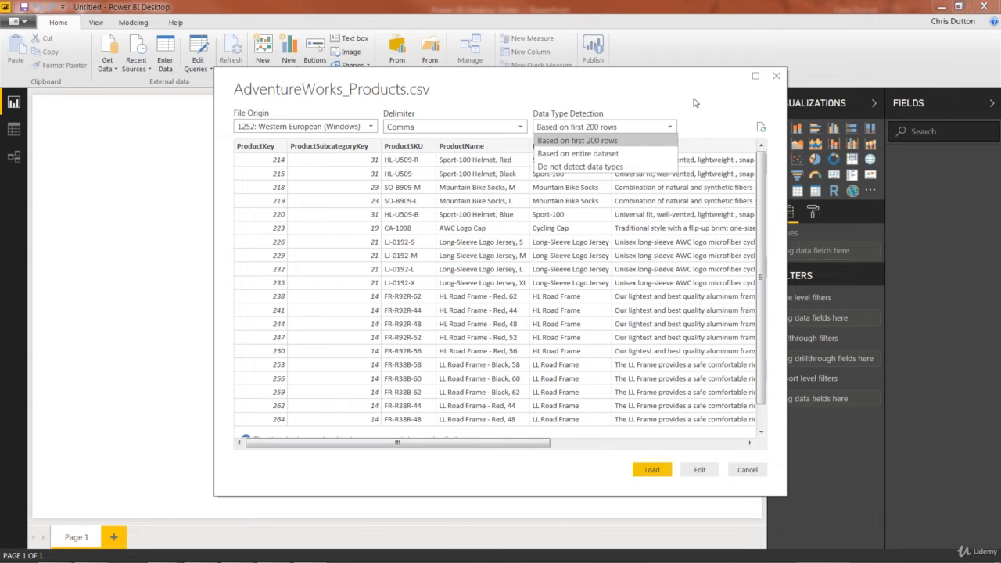
pyautogui.click(571, 141)
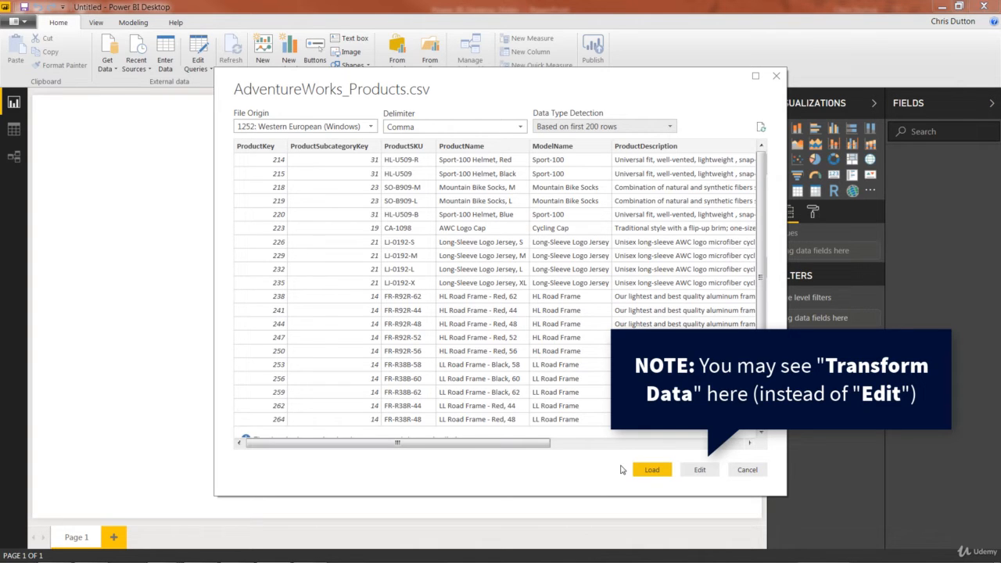
# Step: Send the AdventureWorks_Products preview to the Power Query Editor via Edit
pyautogui.click(700, 469)
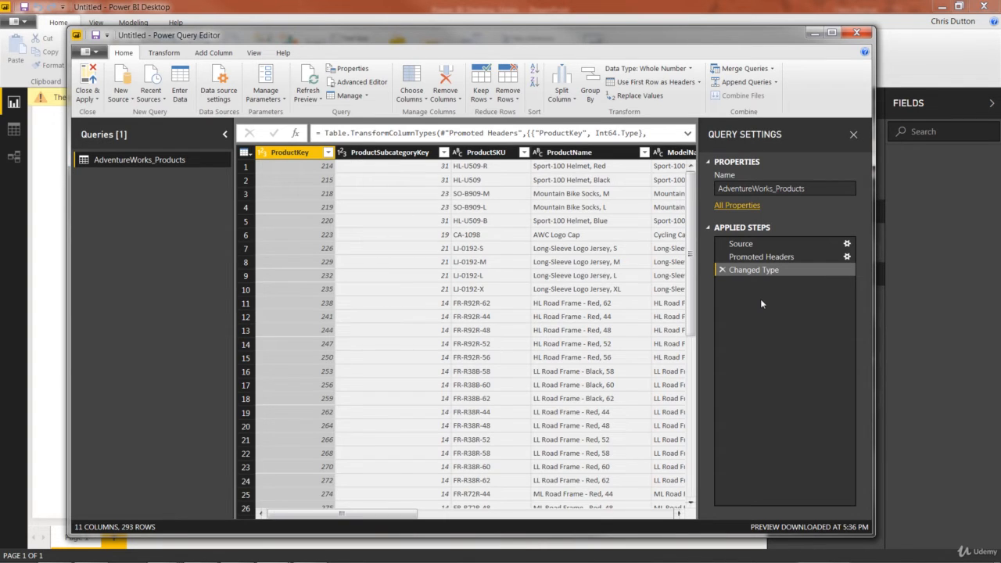
# Step: Inspect the Source step with its expanded formula and highlighted CSV file path
pyautogui.click(743, 244)
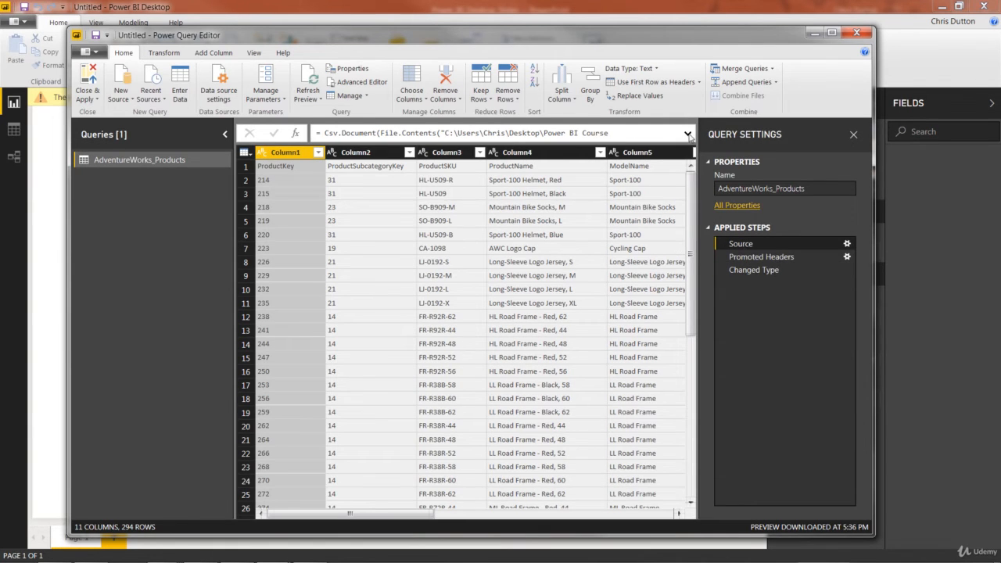
pyautogui.click(688, 134)
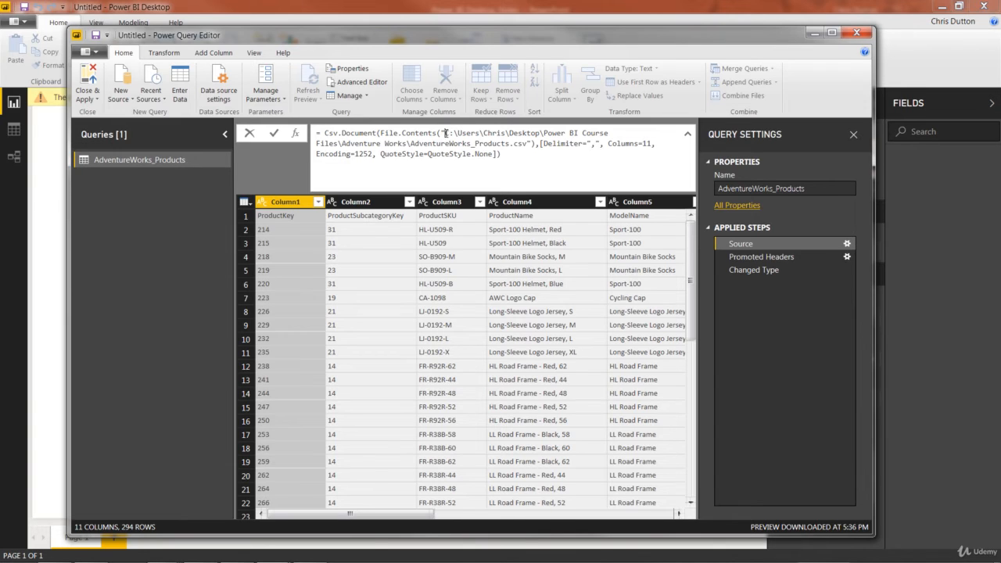
pyautogui.moveTo(446, 133); pyautogui.dragTo(538, 143)
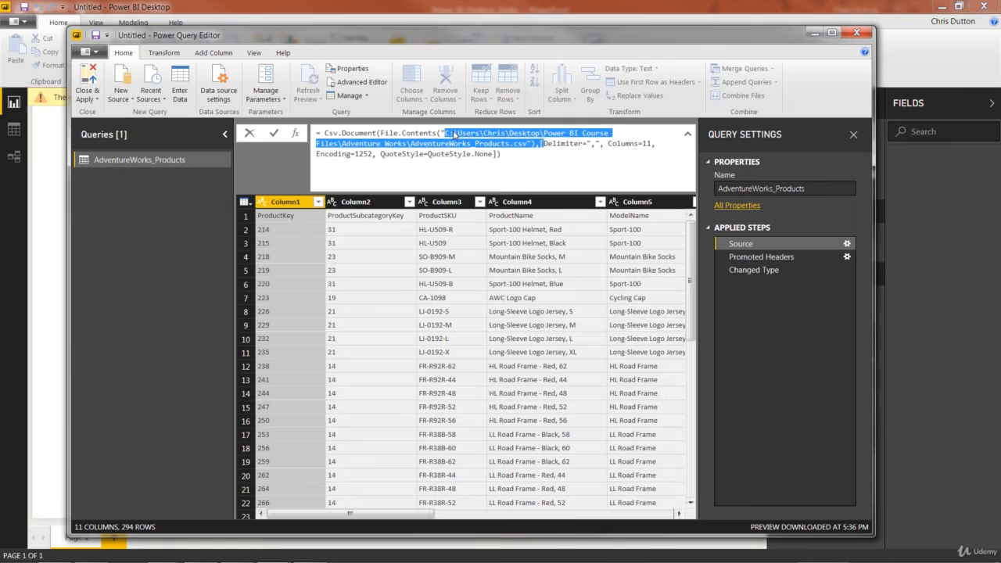
pyautogui.click(512, 157)
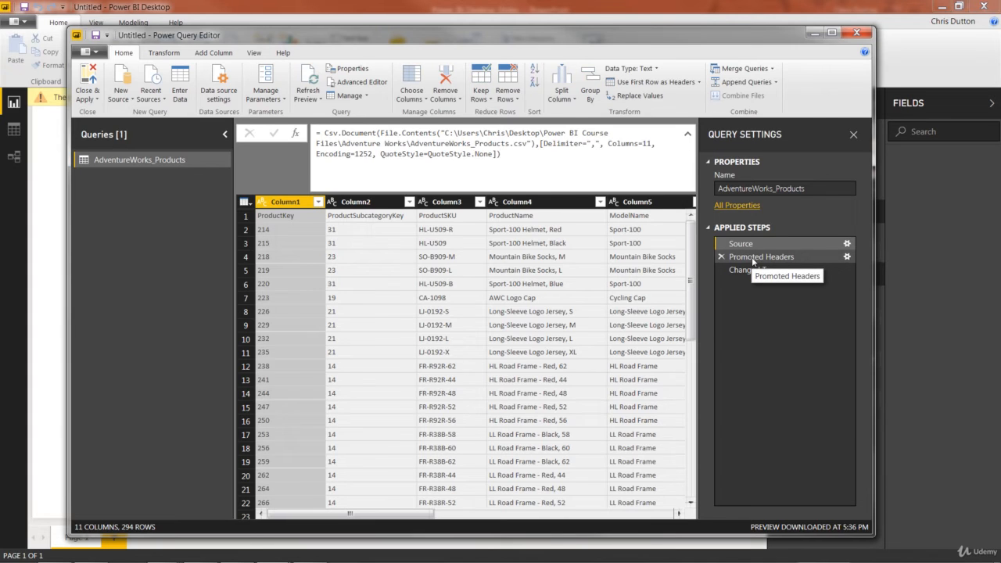
# Step: Compare the Promoted Headers and Changed Type steps, finishing on Changed Type with numeric ProductKey
pyautogui.click(753, 260)
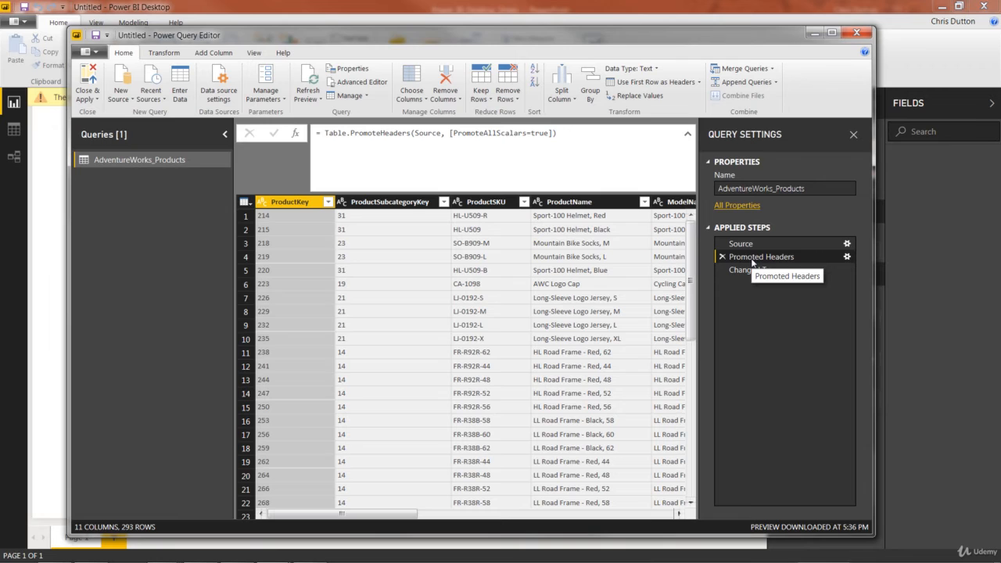
pyautogui.click(753, 270)
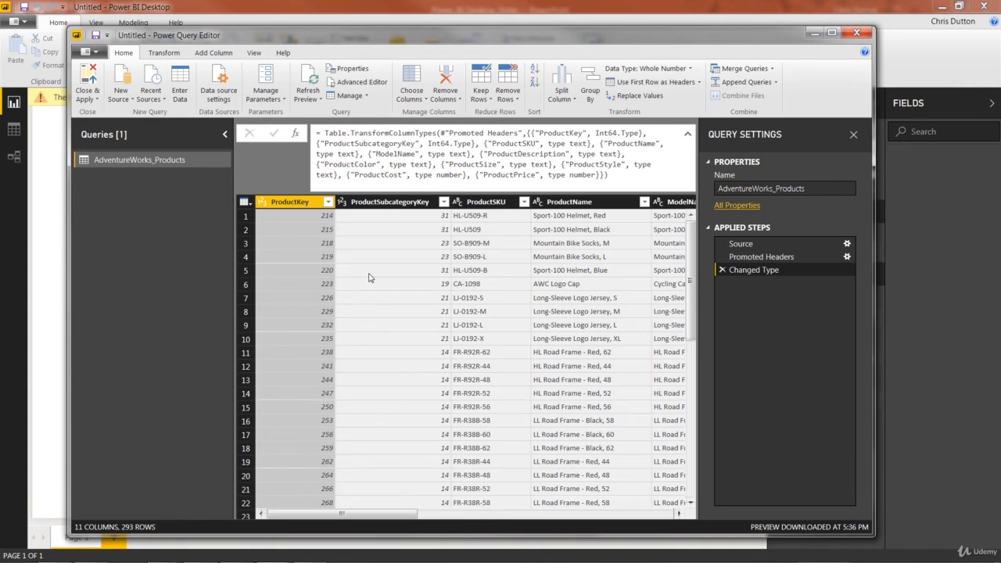
pyautogui.click(761, 256)
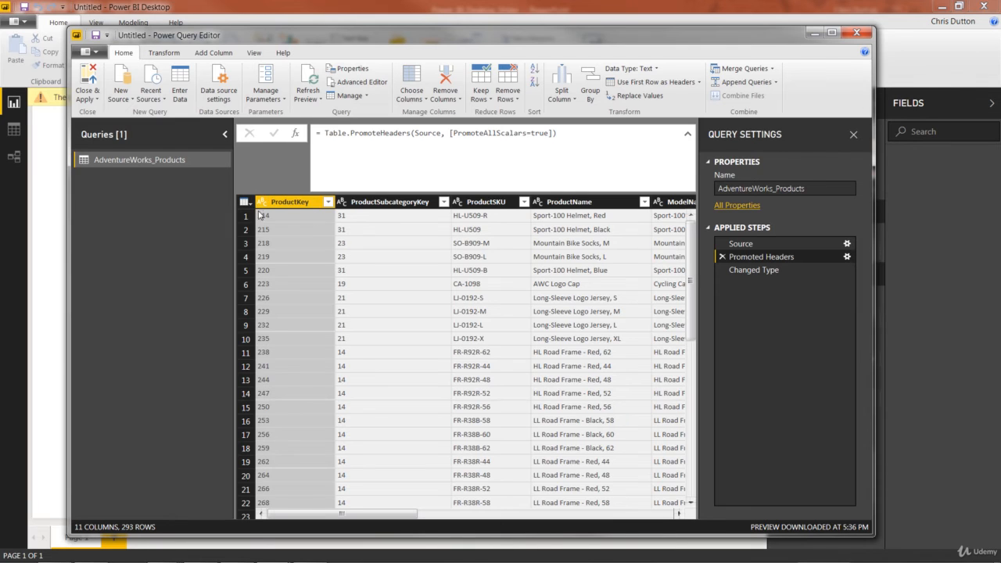
pyautogui.click(754, 270)
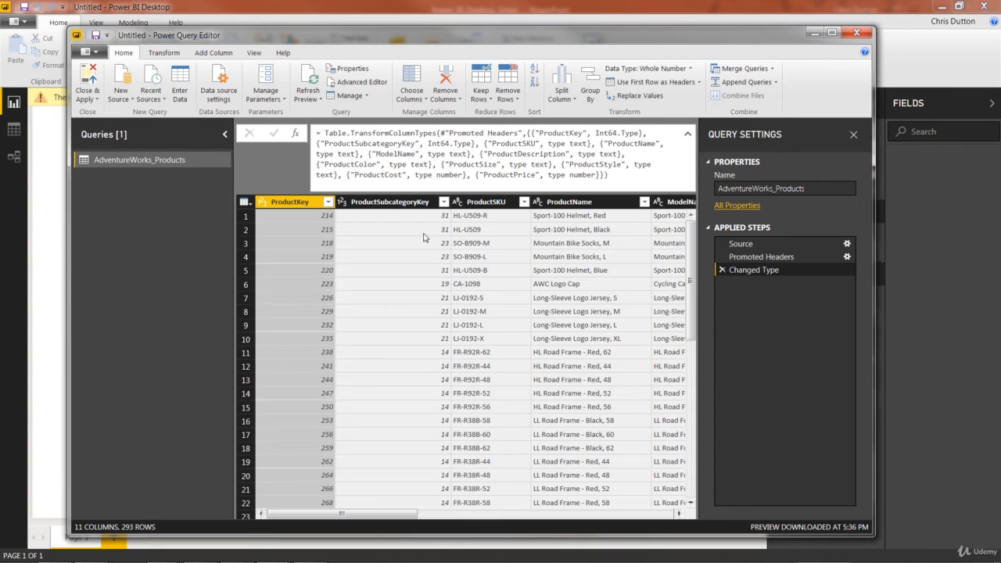
pyautogui.click(815, 188)
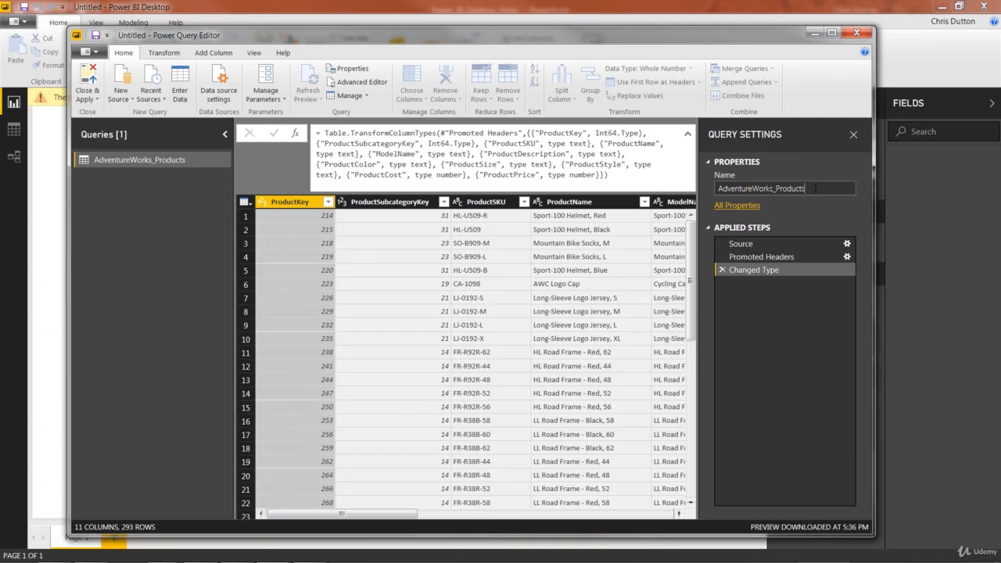
pyautogui.hotkey('ctrl', 'a')
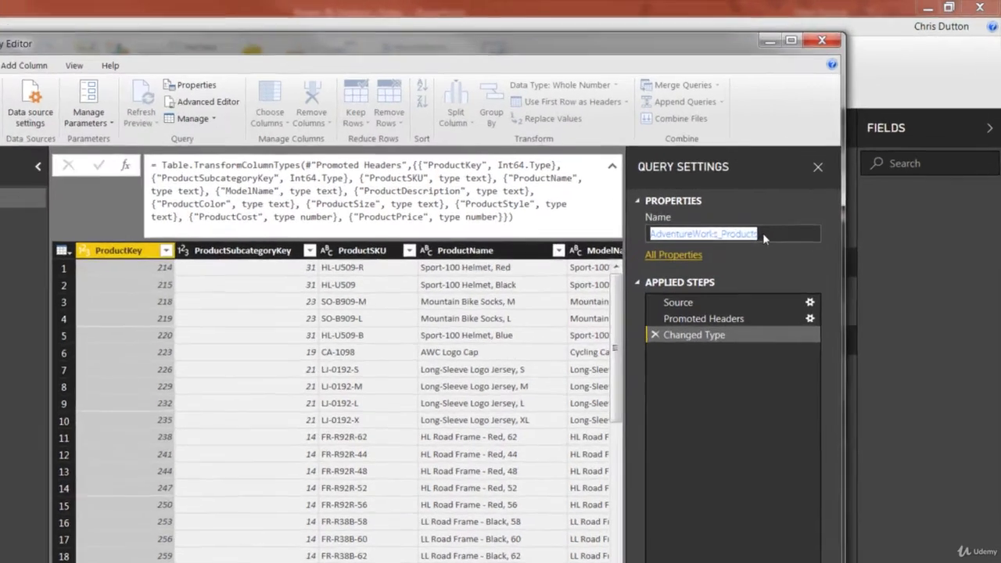
pyautogui.write('AW_')
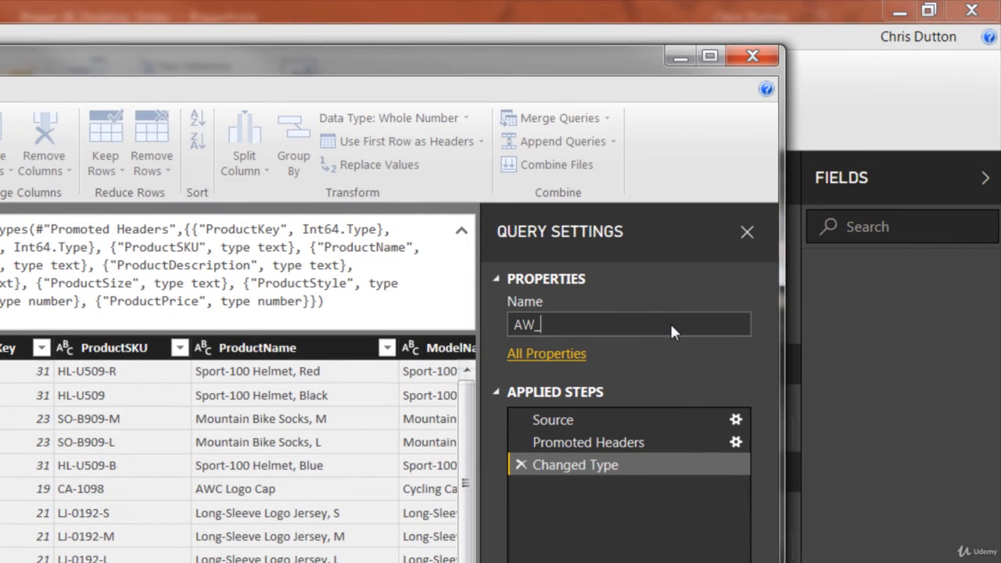
pyautogui.write('Prod')
pyautogui.write('uct_L')
pyautogui.write('ookup')
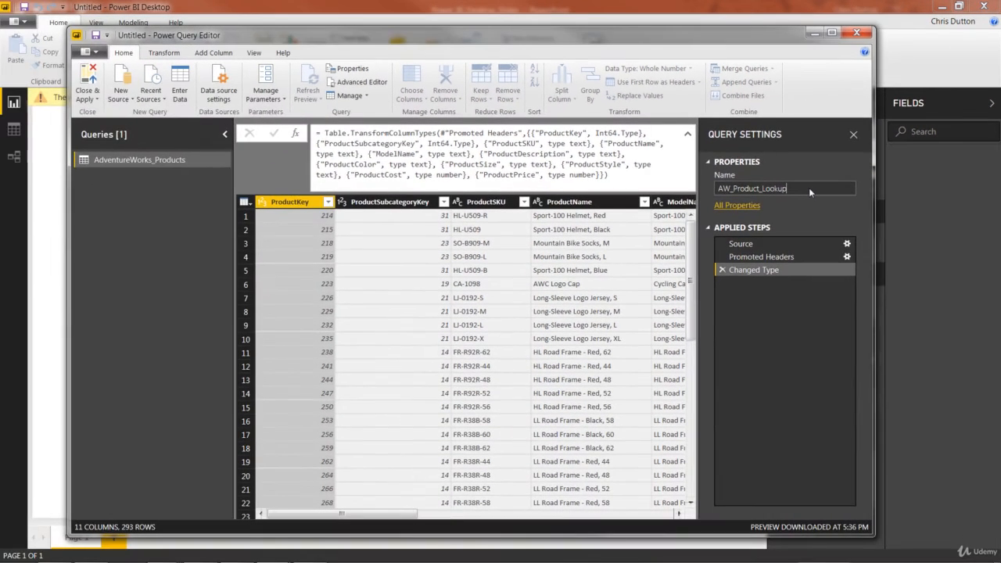
pyautogui.press('Return')
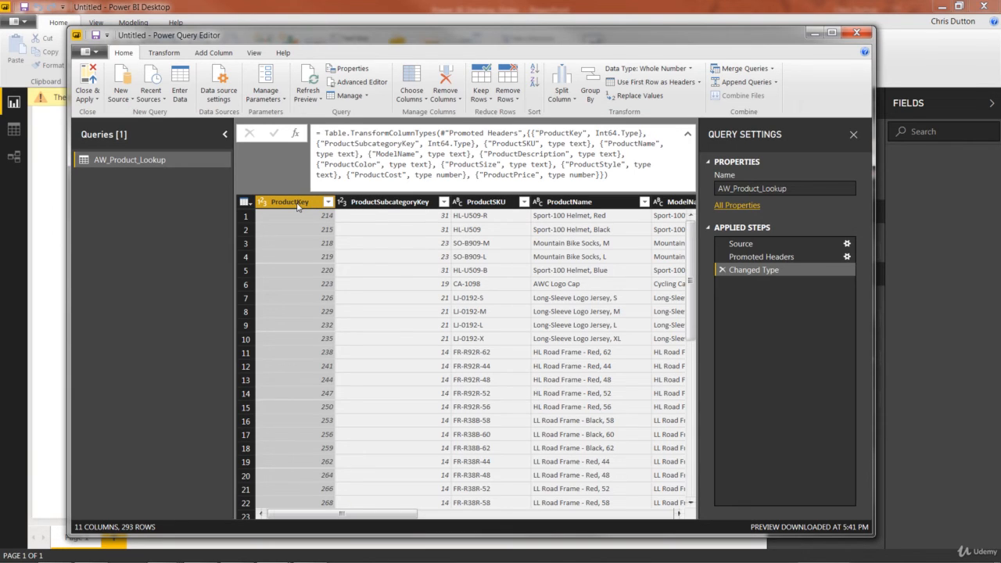
pyautogui.click(688, 134)
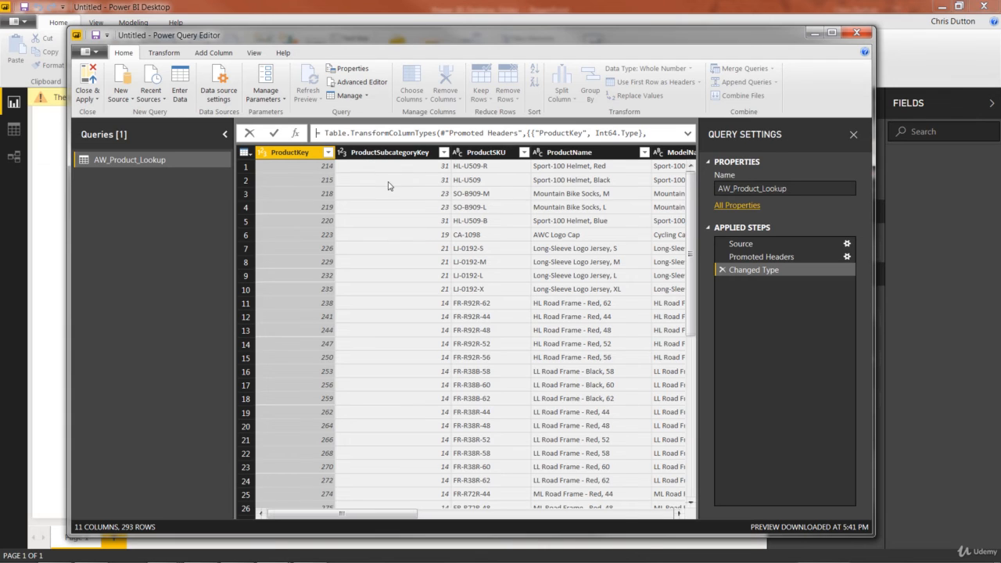
pyautogui.click(374, 518)
pyautogui.moveTo(373, 517); pyautogui.dragTo(648, 511)
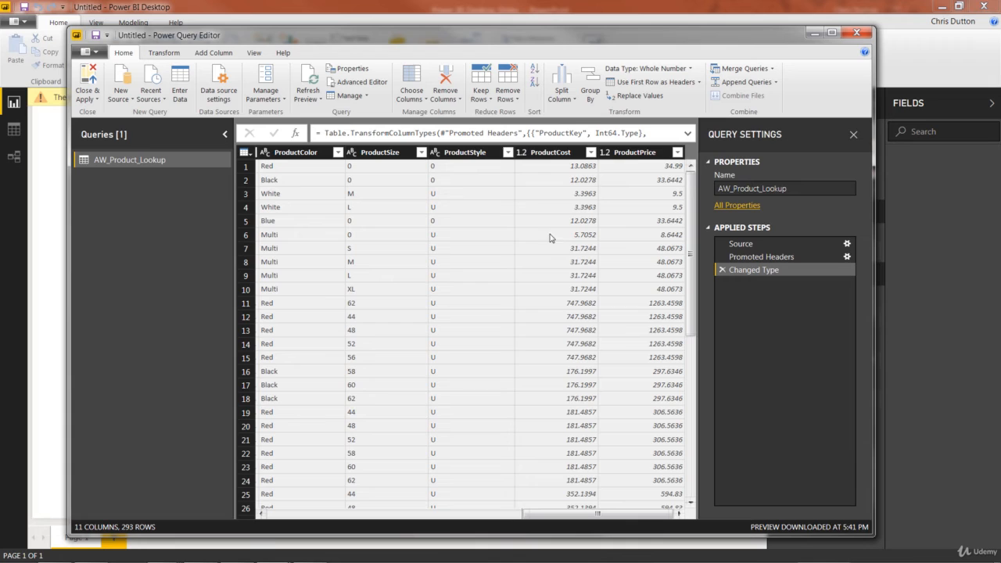
pyautogui.click(521, 152)
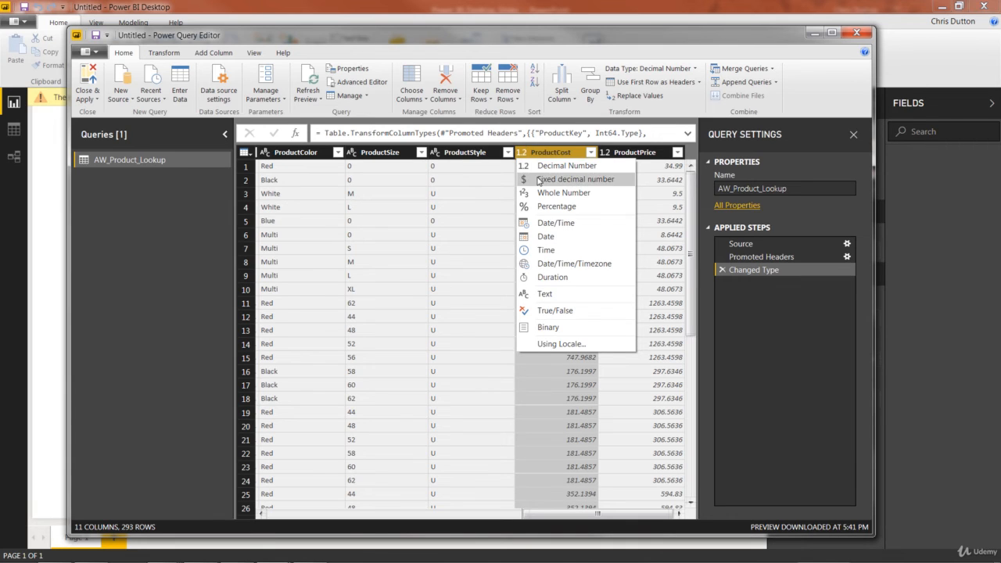
pyautogui.click(495, 199)
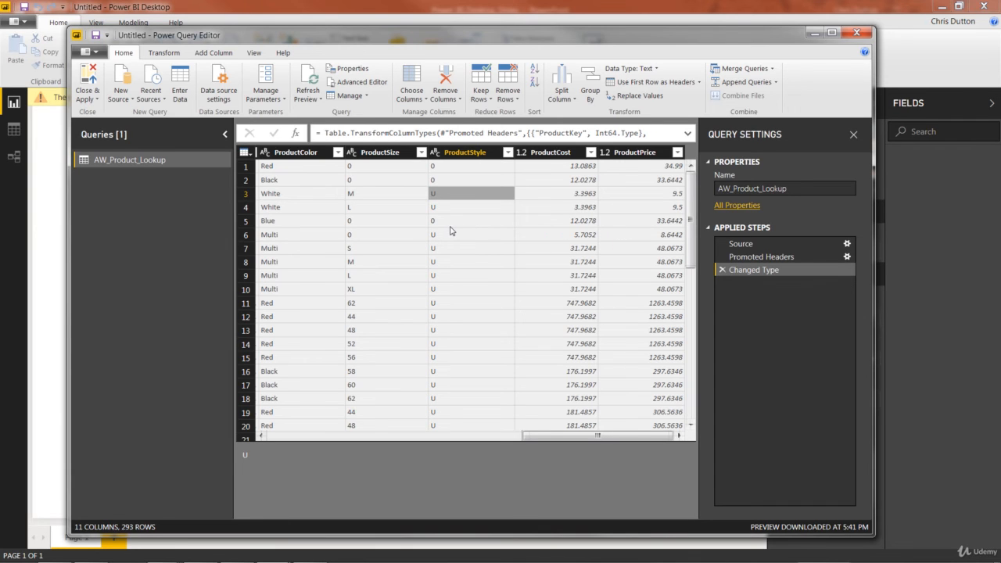
pyautogui.moveTo(547, 436)
pyautogui.mouseDown()
pyautogui.moveTo(389, 436)
pyautogui.moveTo(598, 436)
pyautogui.mouseUp()
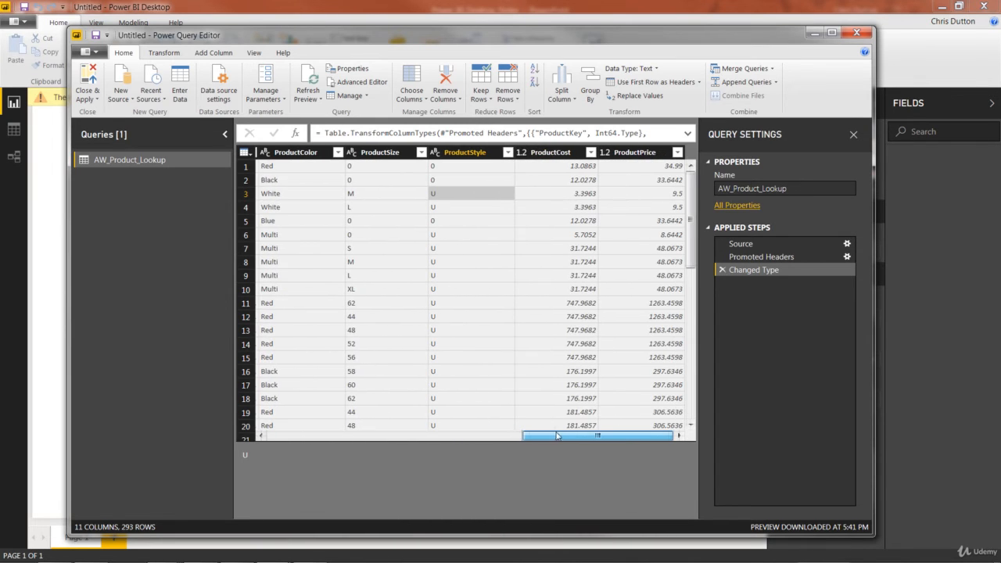
pyautogui.moveTo(598, 435); pyautogui.dragTo(572, 436)
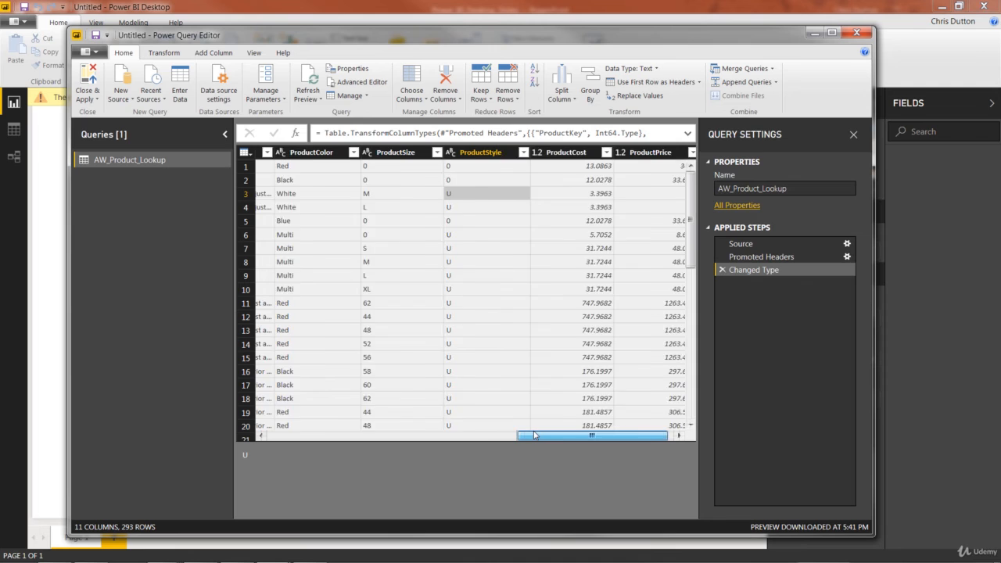
# Step: Select ProductSize and look through its filter and Remove Columns options without changing anything
pyautogui.click(444, 152)
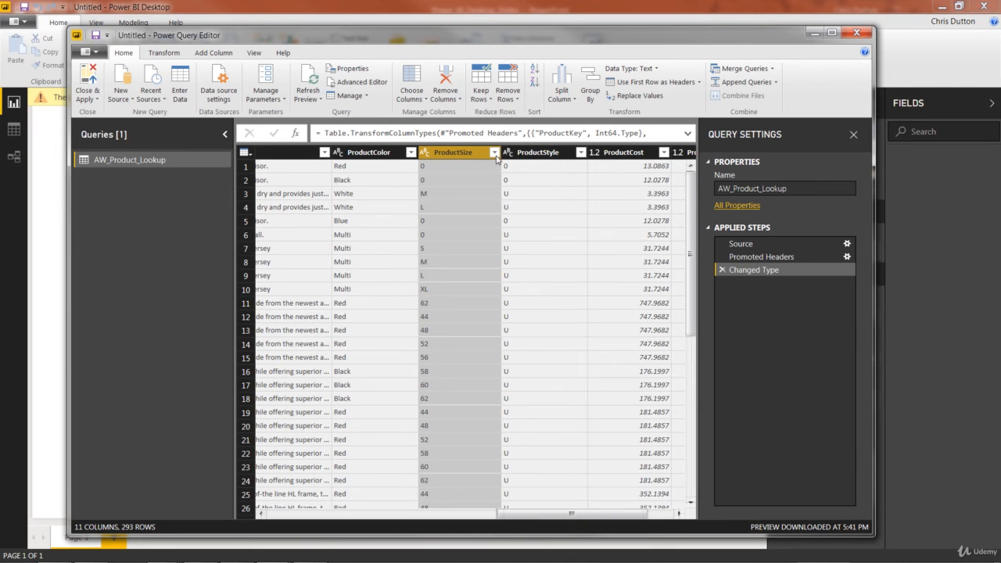
pyautogui.click(494, 153)
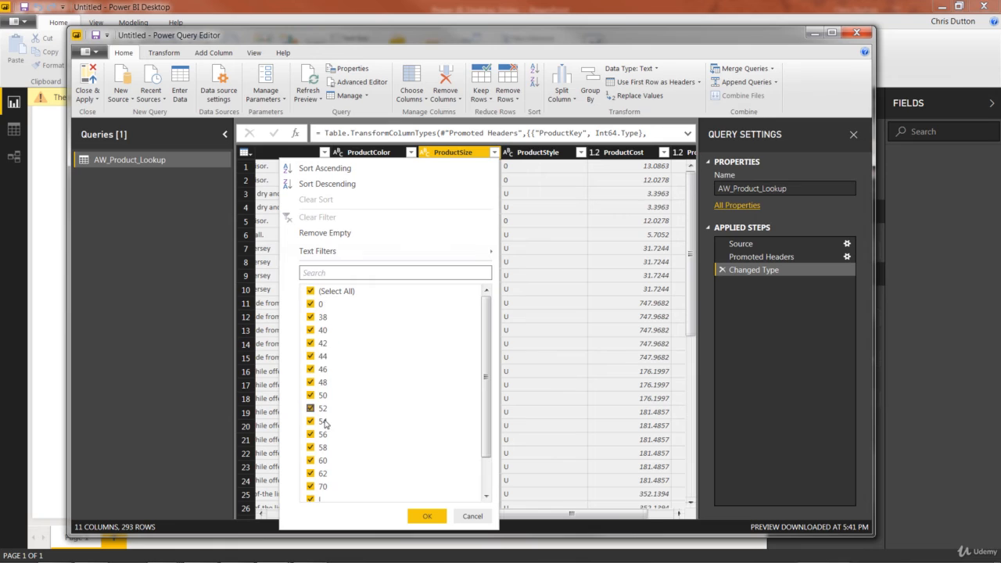
pyautogui.scroll(-1, 325, 423)
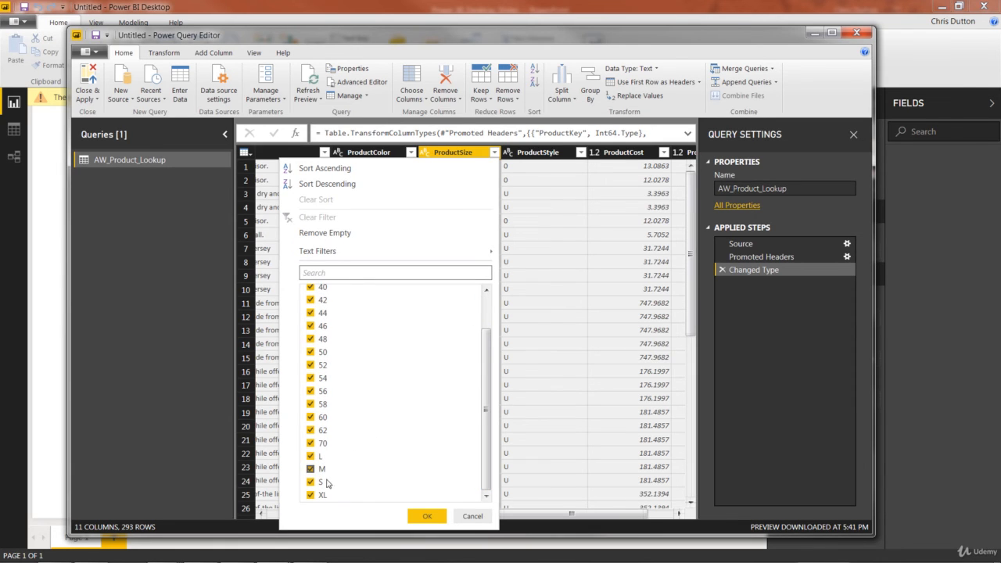
pyautogui.click(472, 515)
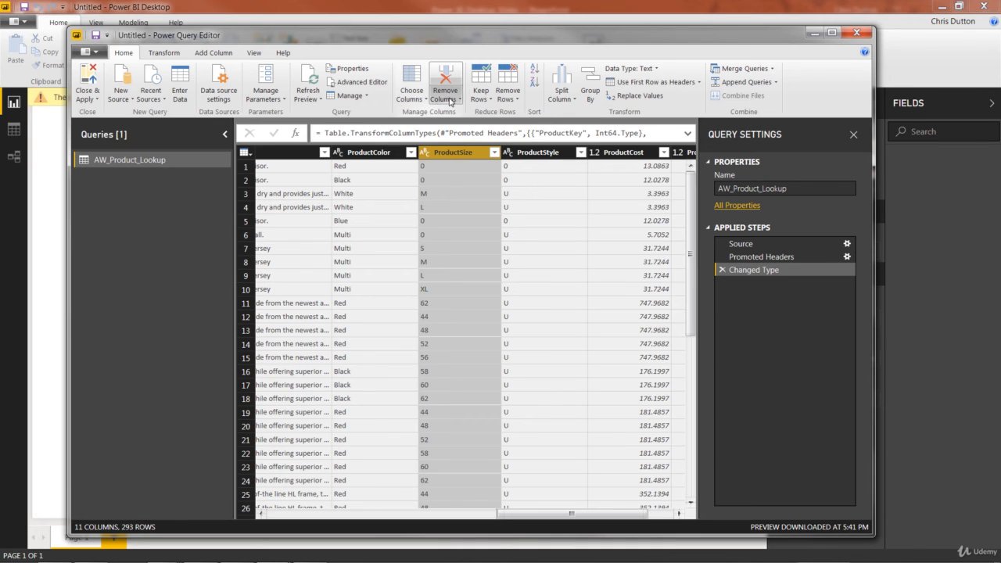
pyautogui.click(451, 100)
pyautogui.press('Escape')
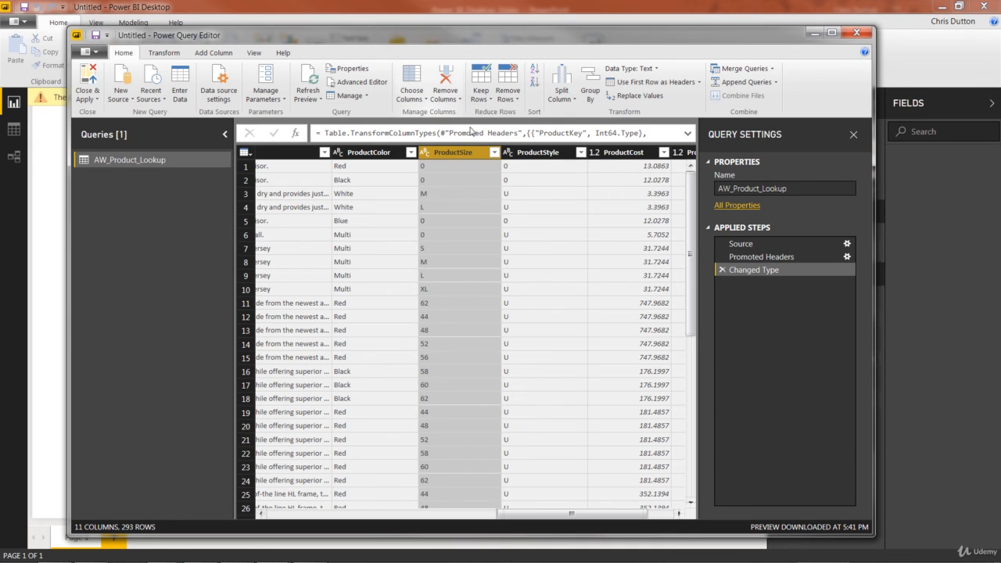
# Step: Remove the ProductSize column via its context menu, leaving 10 columns
pyautogui.rightClick(456, 155)
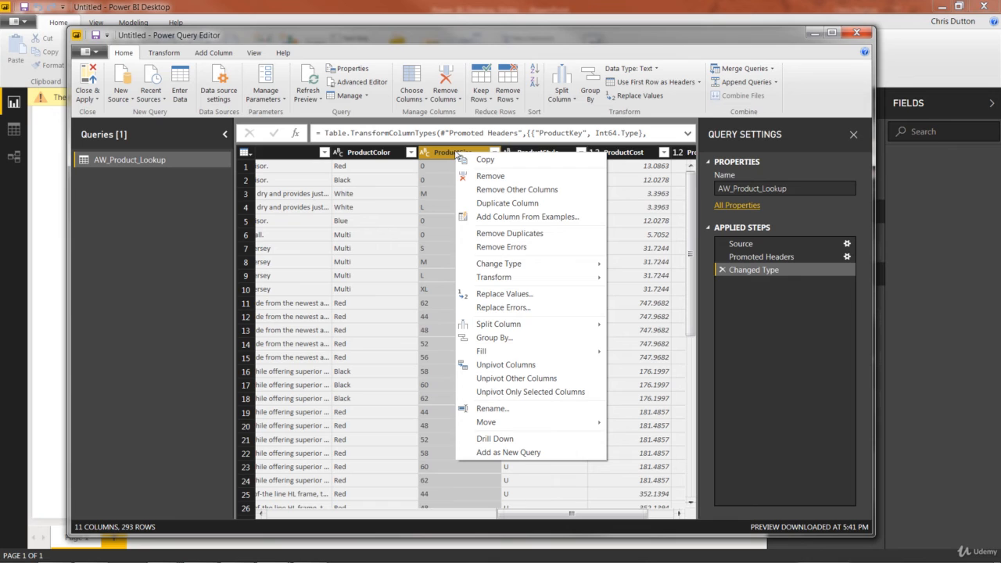
pyautogui.click(496, 177)
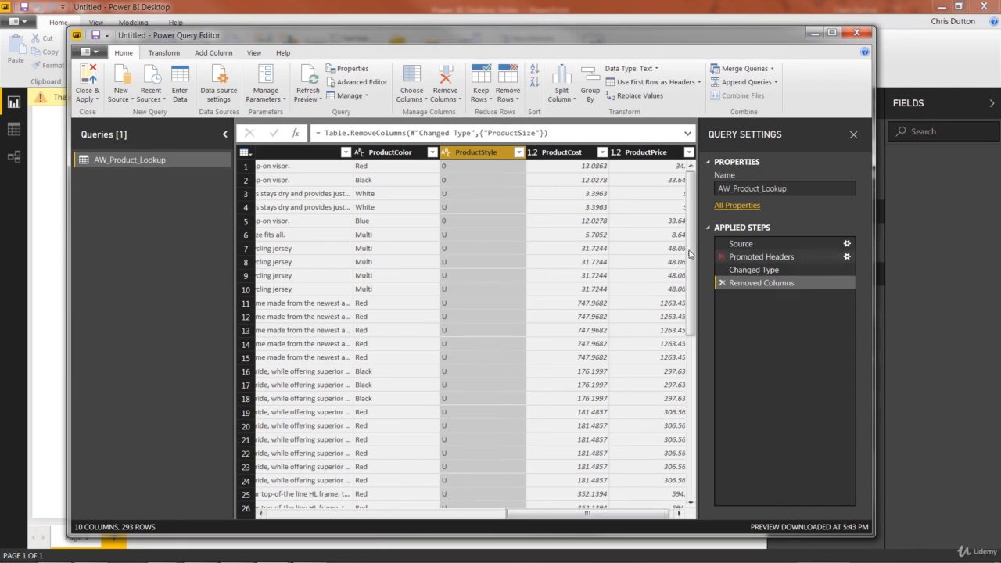
pyautogui.moveTo(540, 516); pyautogui.dragTo(291, 516)
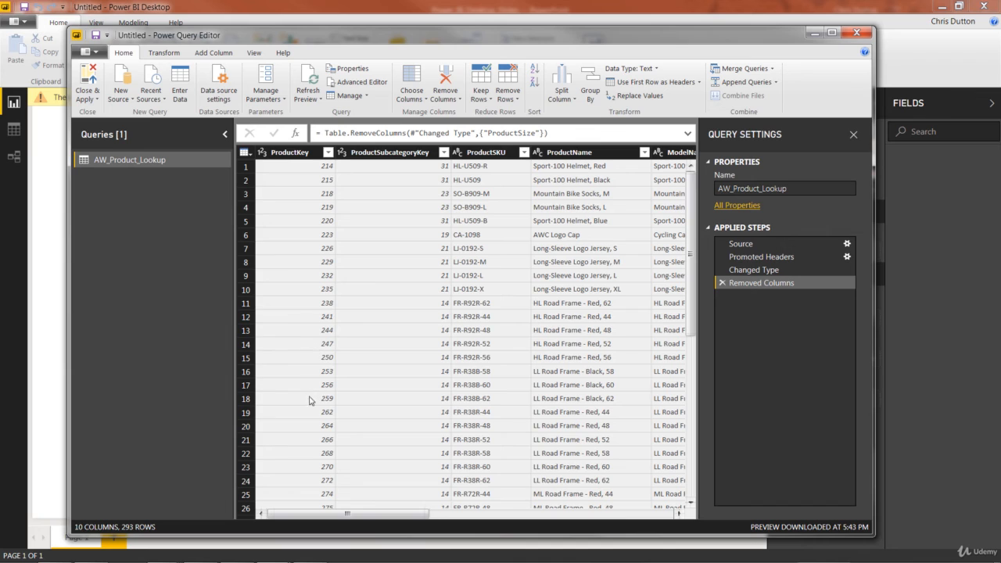
# Step: Sort the rows by ProductKey ascending from the Home ribbon
pyautogui.click(318, 154)
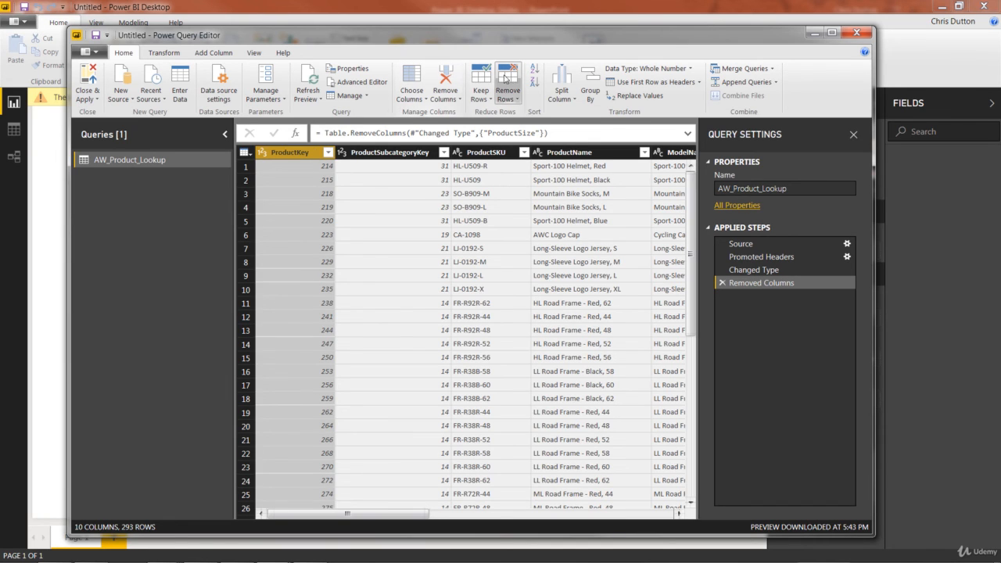
pyautogui.click(534, 70)
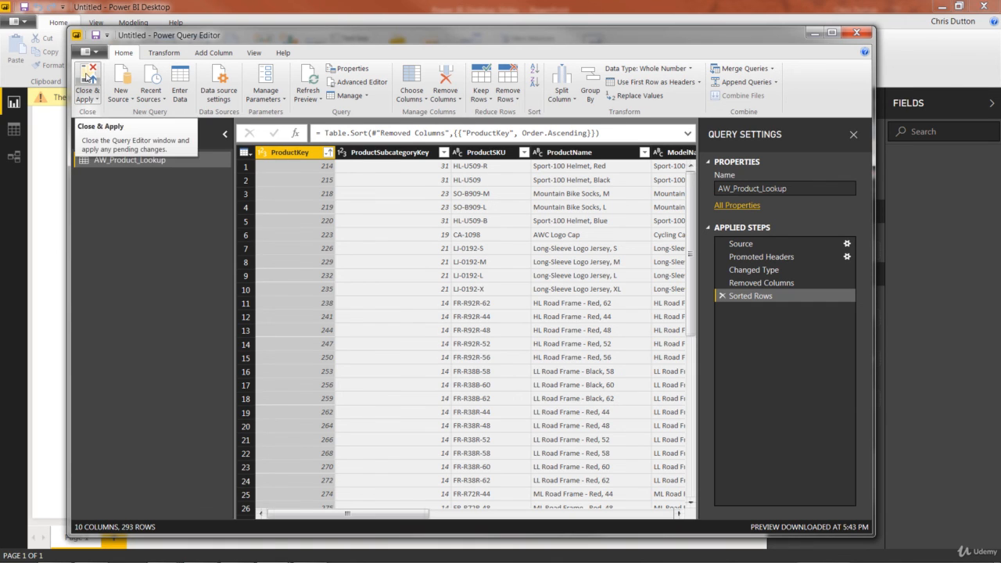
# Step: Close & Apply the query, then view AW_Product_Lookup in Data view and select it in the model diagram
pyautogui.click(88, 75)
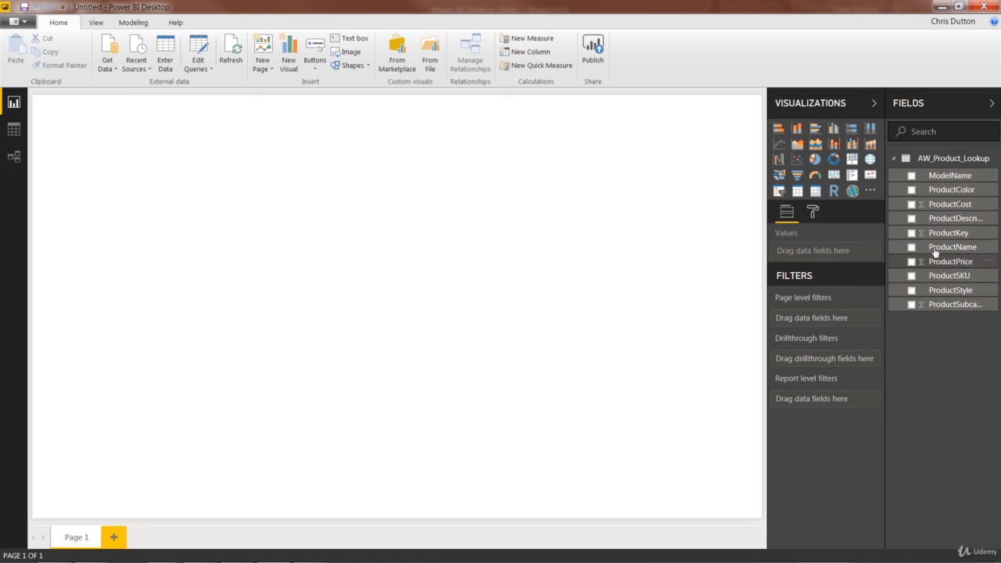
pyautogui.click(14, 130)
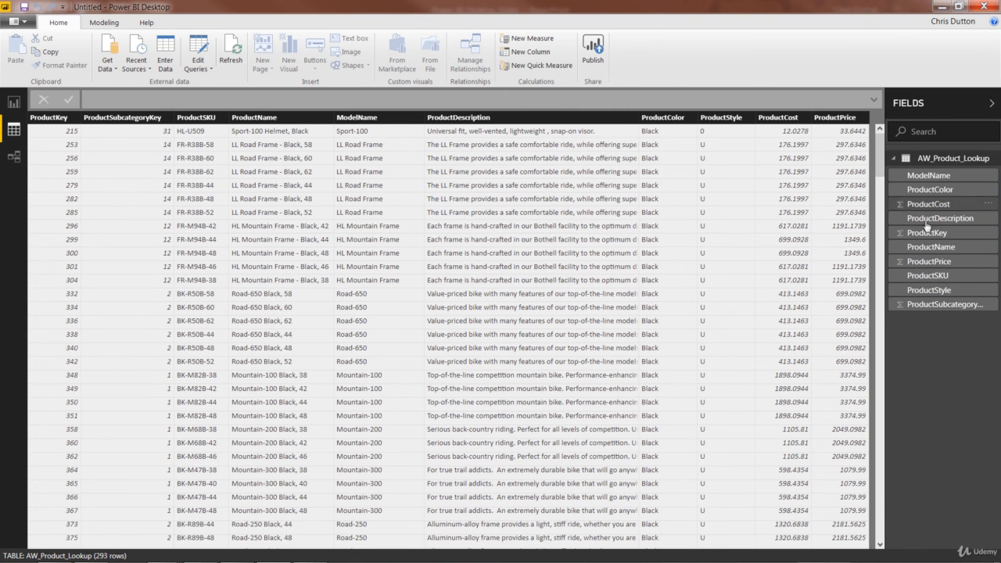
pyautogui.click(13, 157)
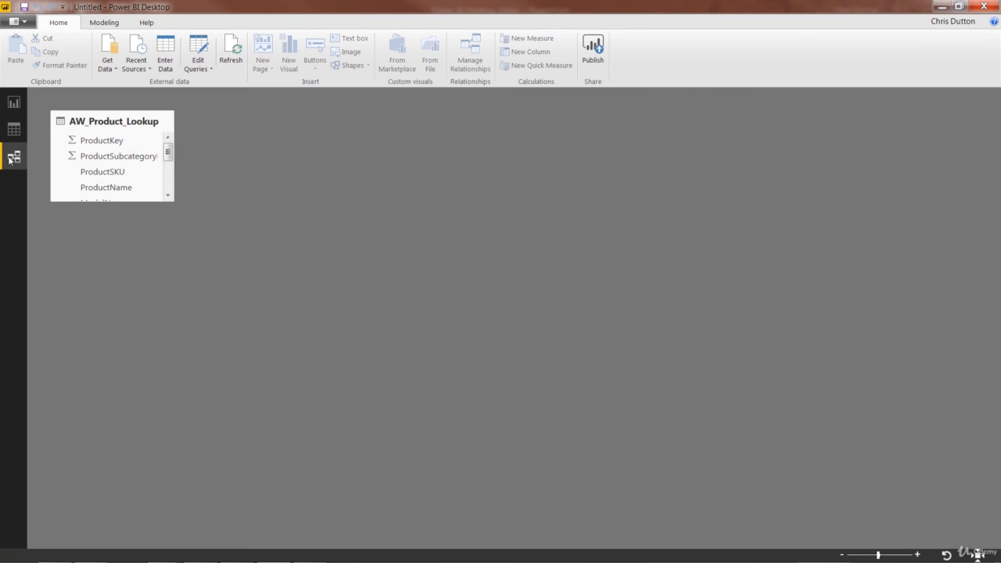
pyautogui.click(110, 121)
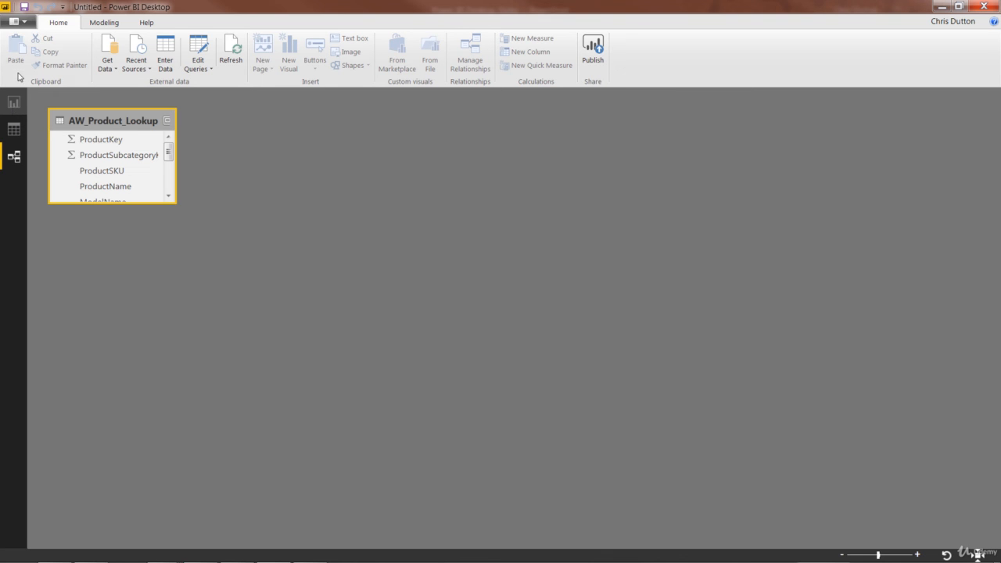
# Step: Start File > Save As to name the report AdventureWorks_Report
pyautogui.click(17, 21)
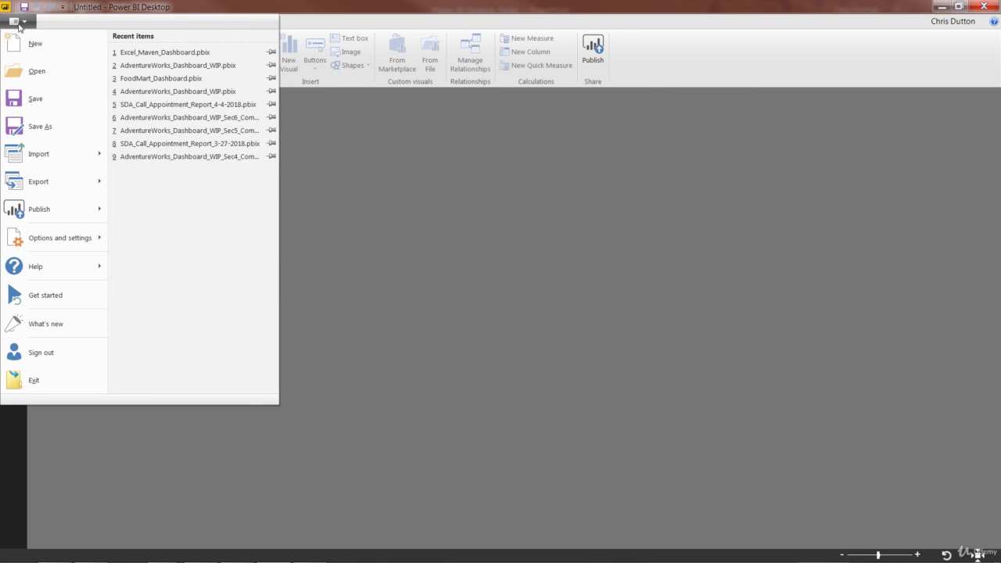
pyautogui.click(40, 127)
pyautogui.write('A')
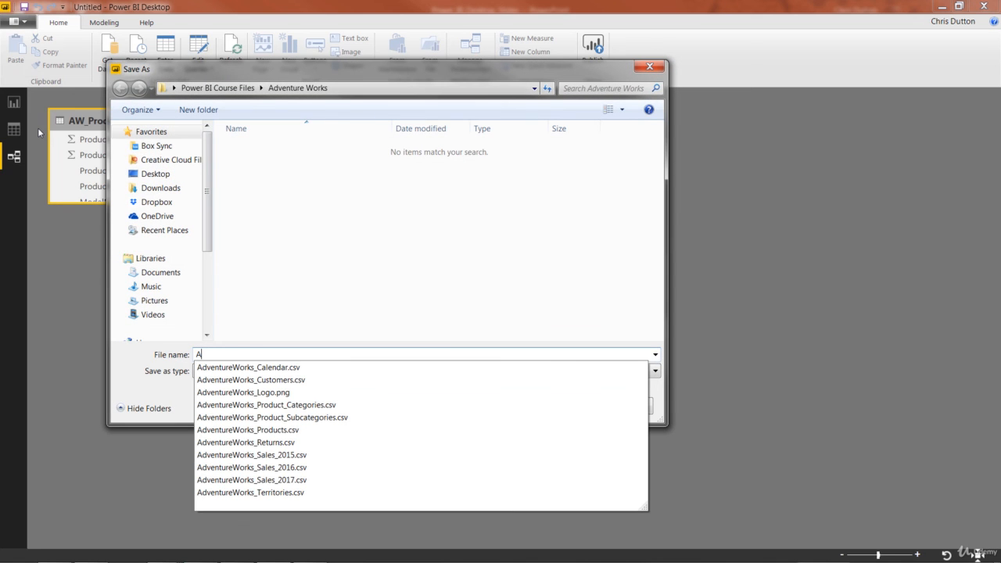
pyautogui.write('dven')
pyautogui.write('Report')
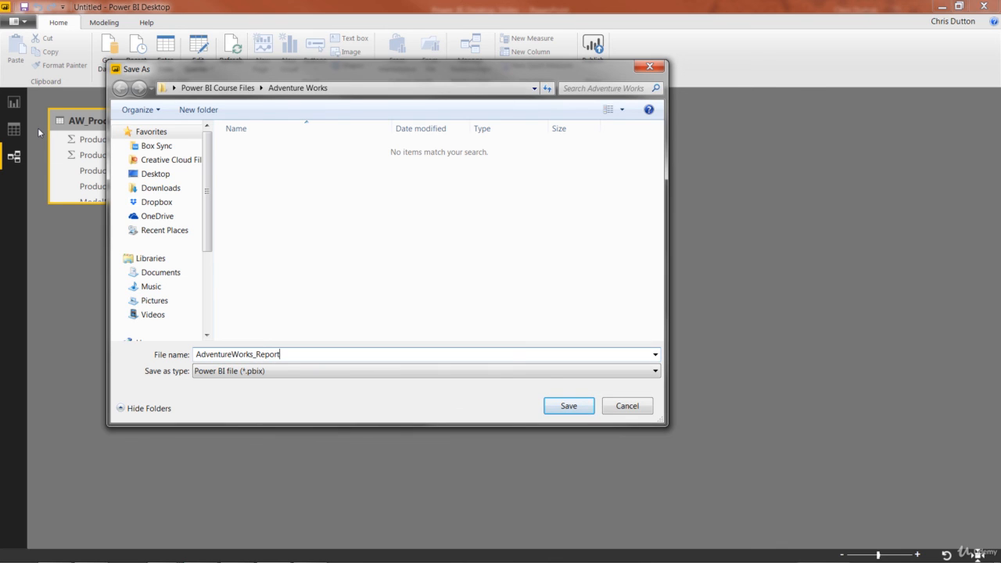